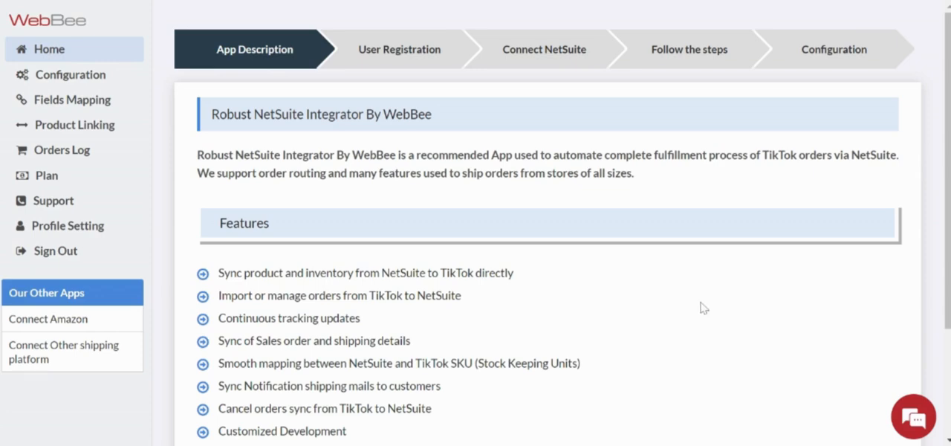
- Review the integrator's feature list and continue to the User Registration stage
scroll(703, 308, "down", 1)
scroll(654, 334, "down", 1)
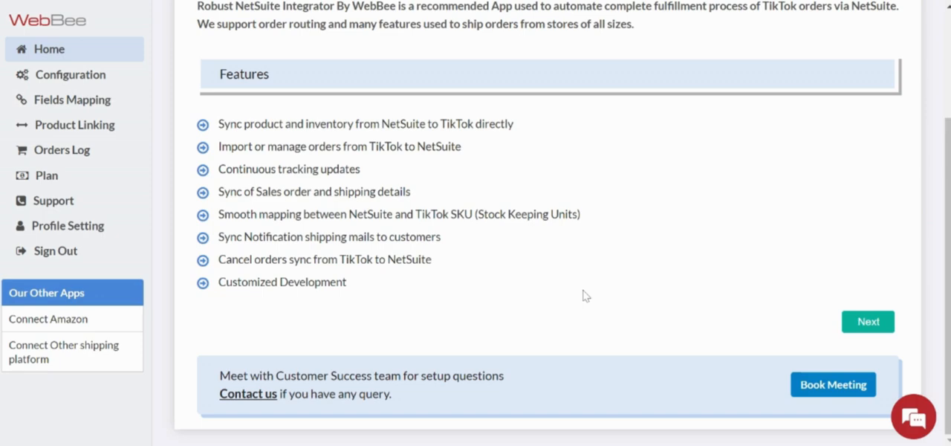
left_click(868, 322)
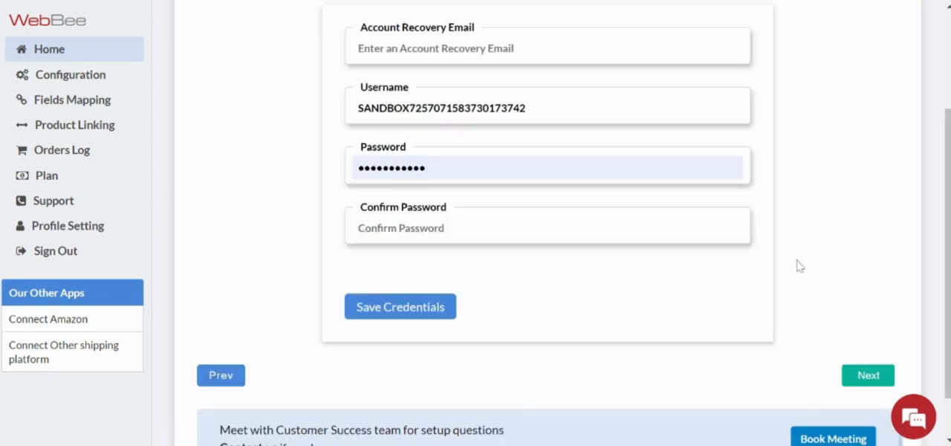
- Fill in the account recovery email, confirm the account password, and save the registration credentials
scroll(780, 253, "up", 2)
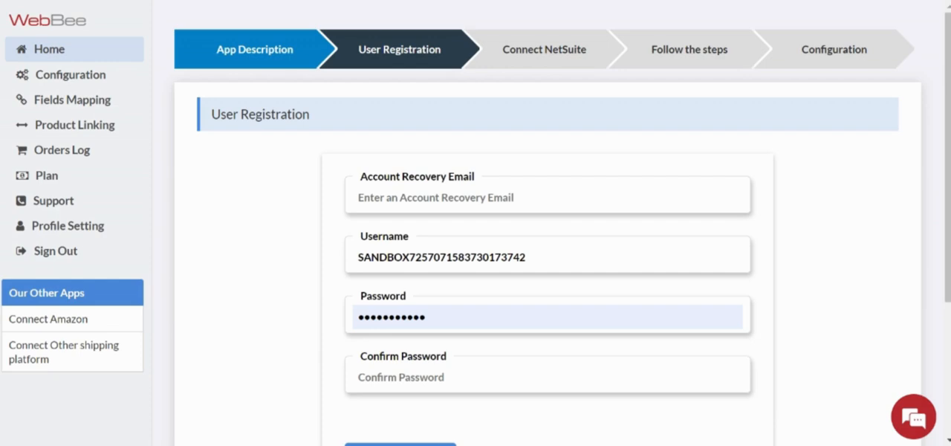
left_click(470, 205)
left_click(512, 261)
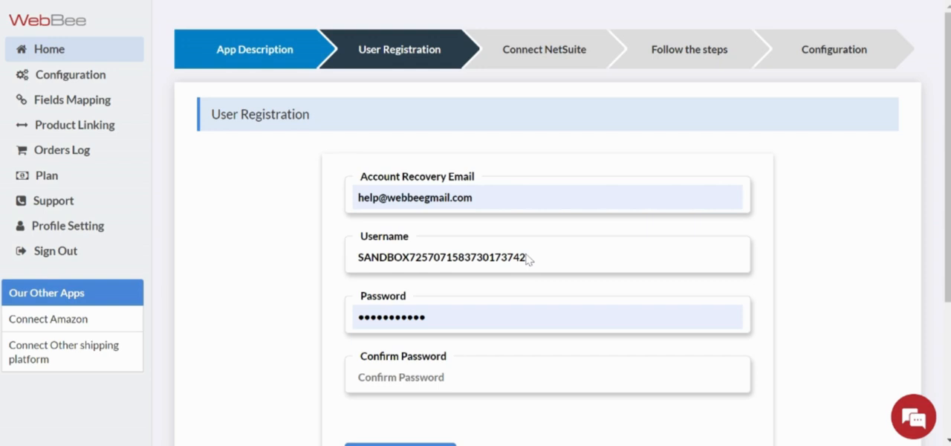
left_click(408, 377)
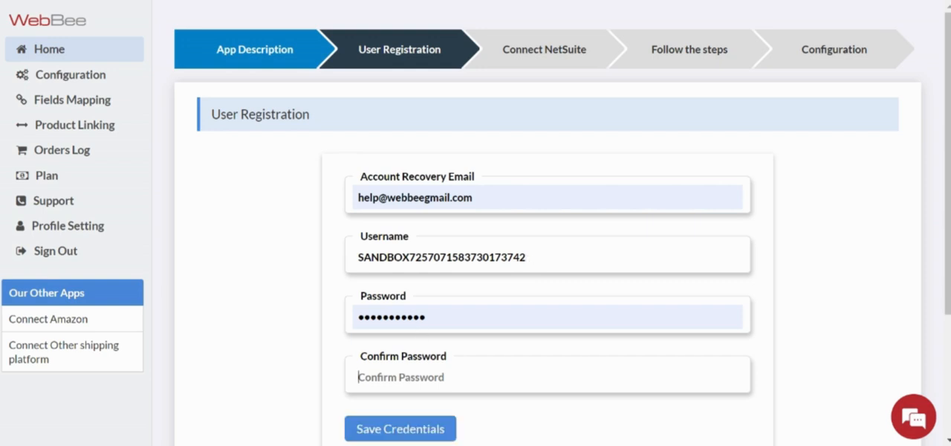
key("ctrl+v")
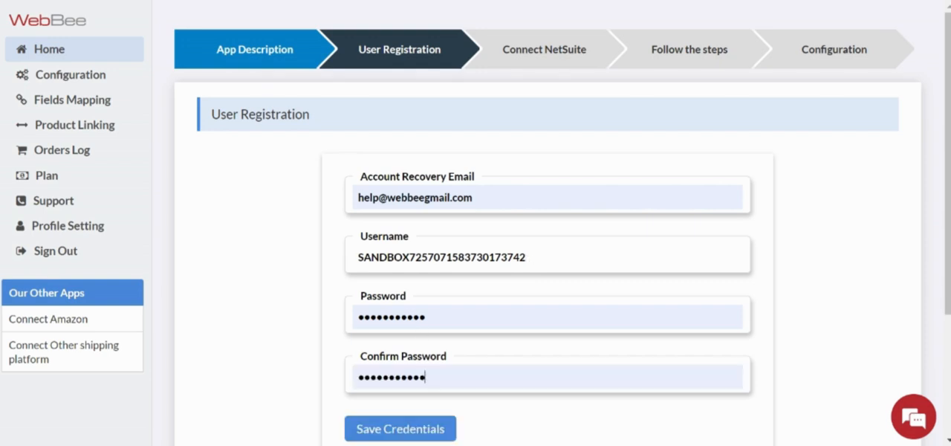
left_click(434, 430)
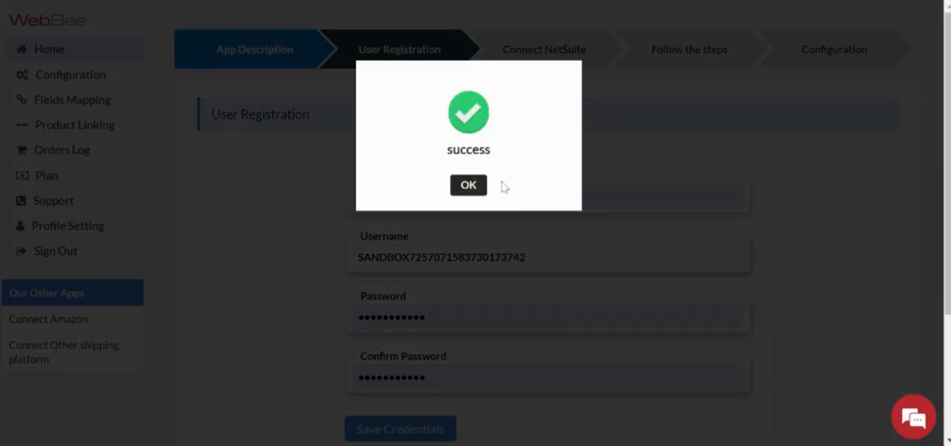
left_click(468, 185)
- Continue from User Registration to the Connect NetSuite stage
scroll(453, 297, "down", 2)
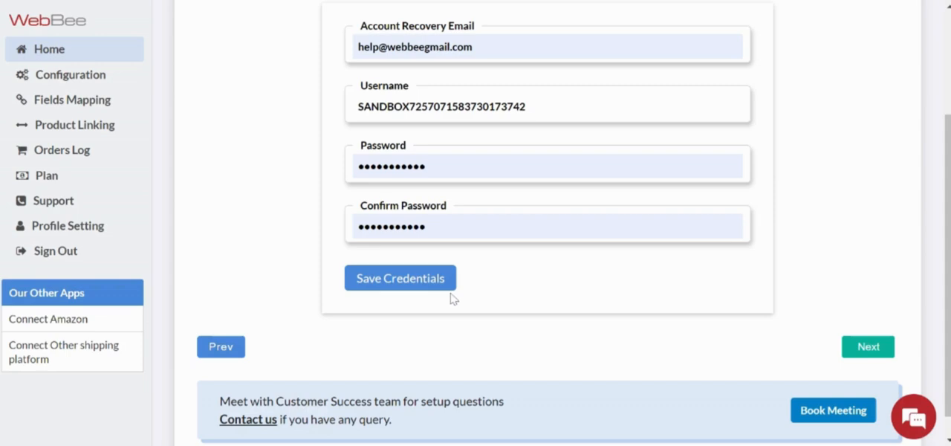
left_click(862, 350)
scroll(455, 284, "up", 2)
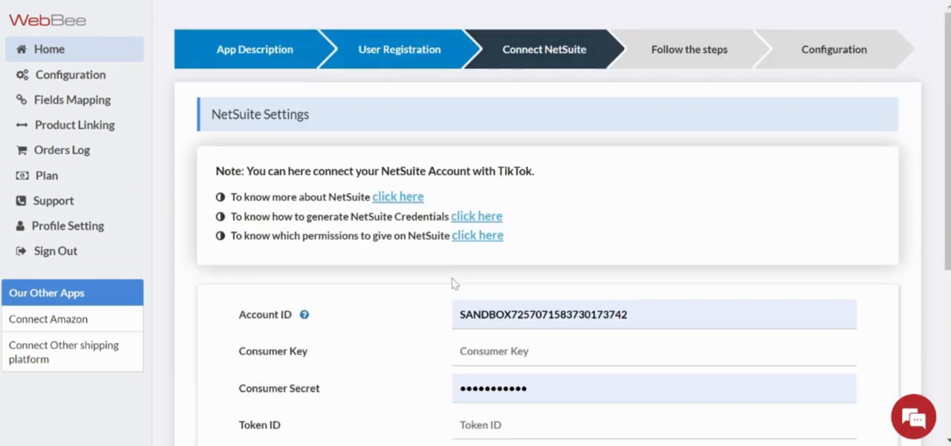
- Replace the NetSuite account ID with the copied one and paste the consumer key into its field
scroll(455, 283, "down", 1)
scroll(272, 379, "down", 1)
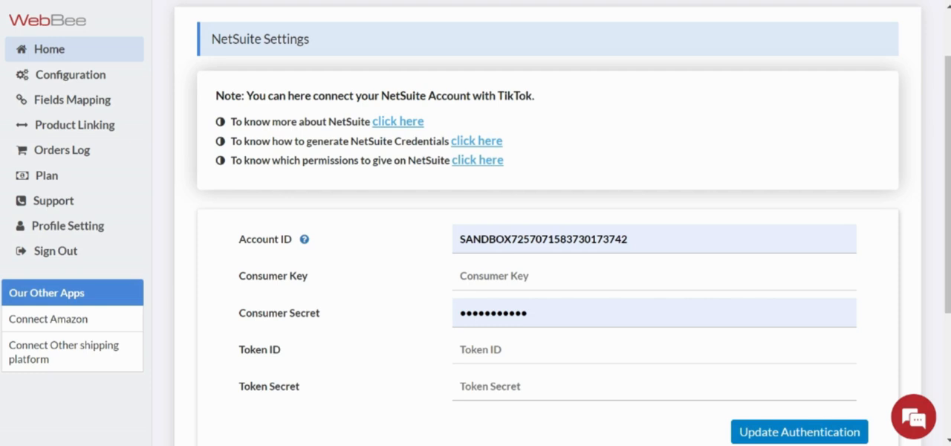
double_click(544, 240)
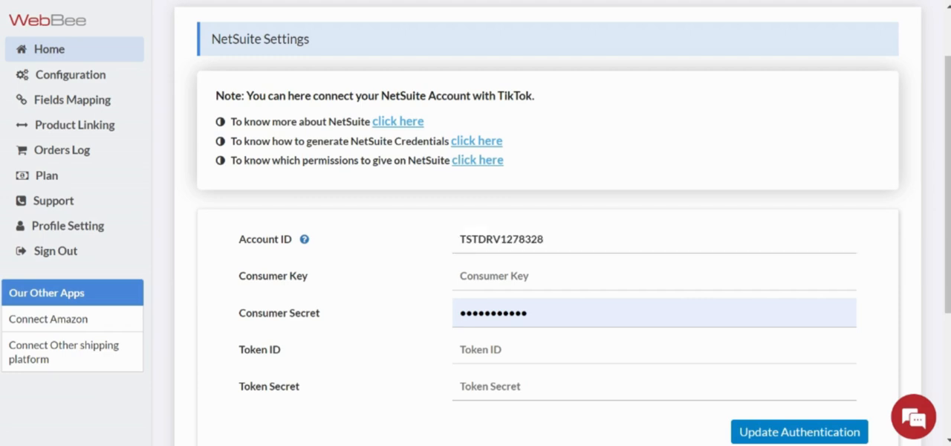
key("alt+Tab")
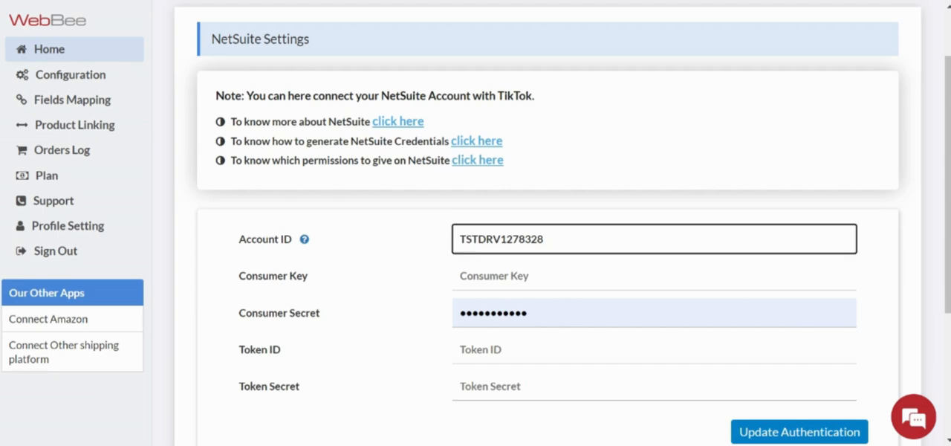
key("Tab")
- Replace the consumer secret with the copied NetSuite value and paste the token ID into its field
key("alt+Tab")
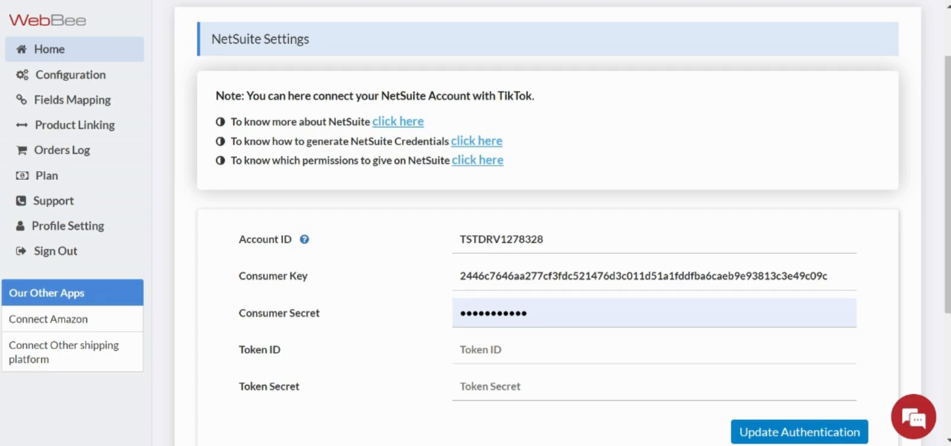
key("alt+Tab")
key("Tab")
key("ctrl+v")
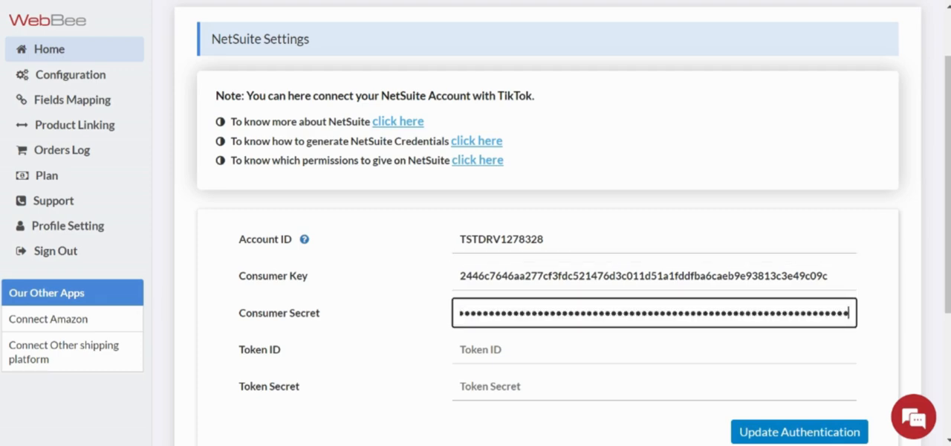
key("alt+Tab")
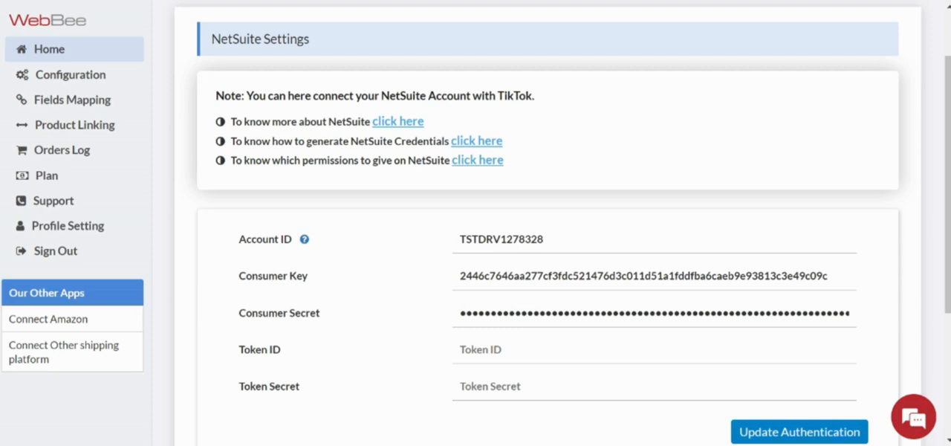
key("alt+Tab")
key("Tab")
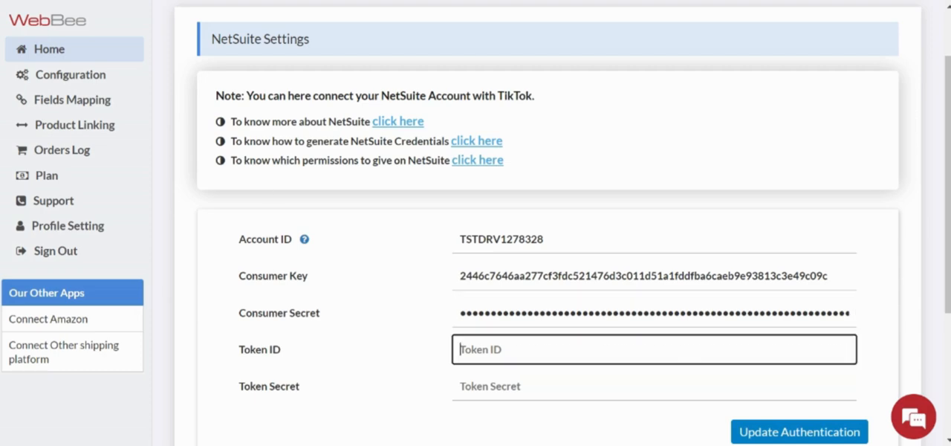
key("ctrl+v")
- Paste the NetSuite token secret into its field and update the authentication, acknowledging the result
key("alt+Tab")
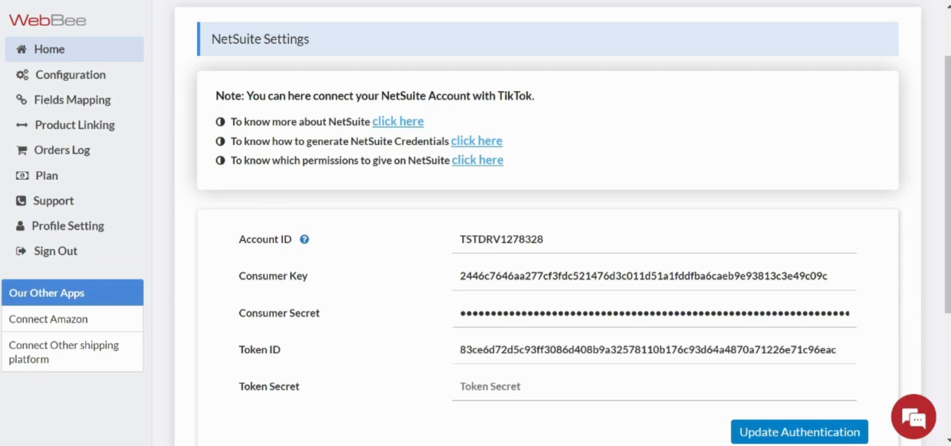
left_click(654, 387)
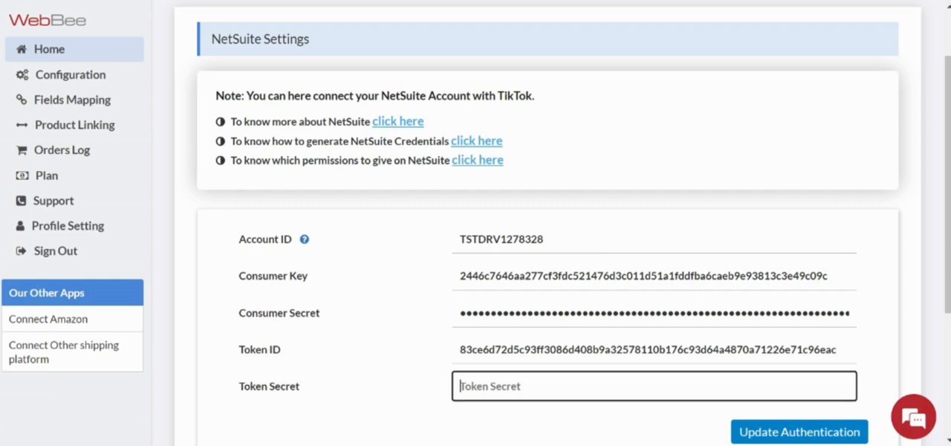
key("ctrl+v")
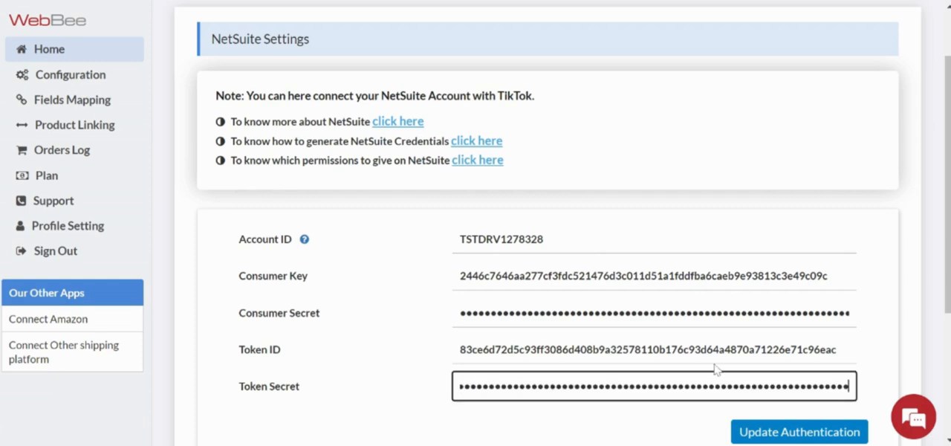
scroll(564, 223, "down", 1)
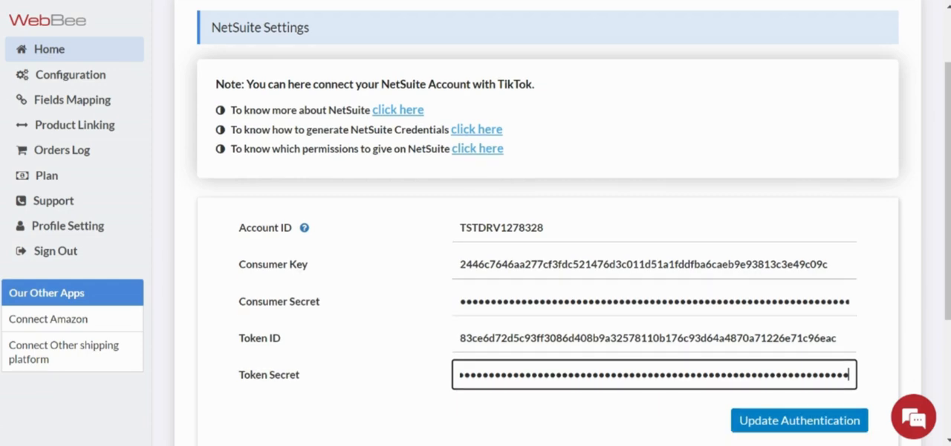
scroll(816, 362, "down", 2)
scroll(816, 362, "down", 2)
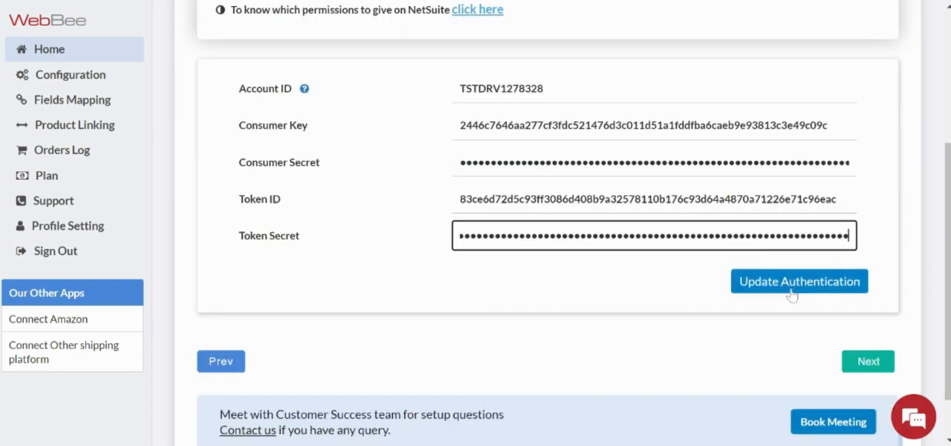
left_click(791, 286)
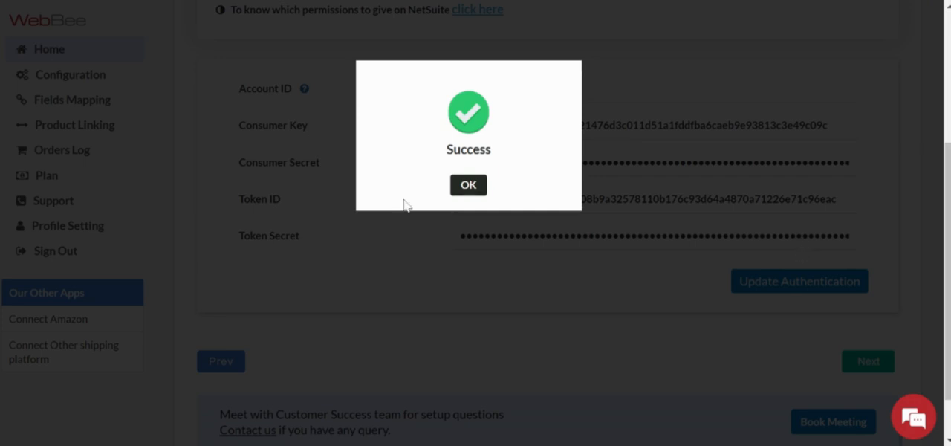
left_click(468, 186)
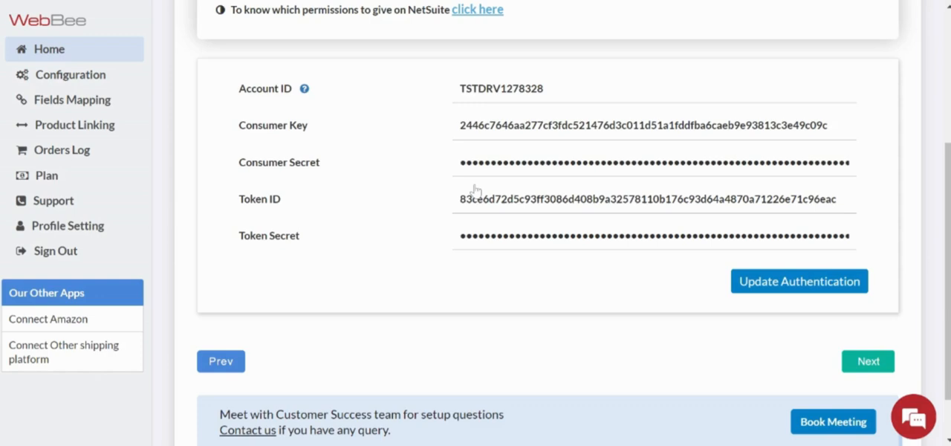
- Continue past the Follow the steps stage to Configuration and look over the saved NetSuite credentials
left_click(882, 360)
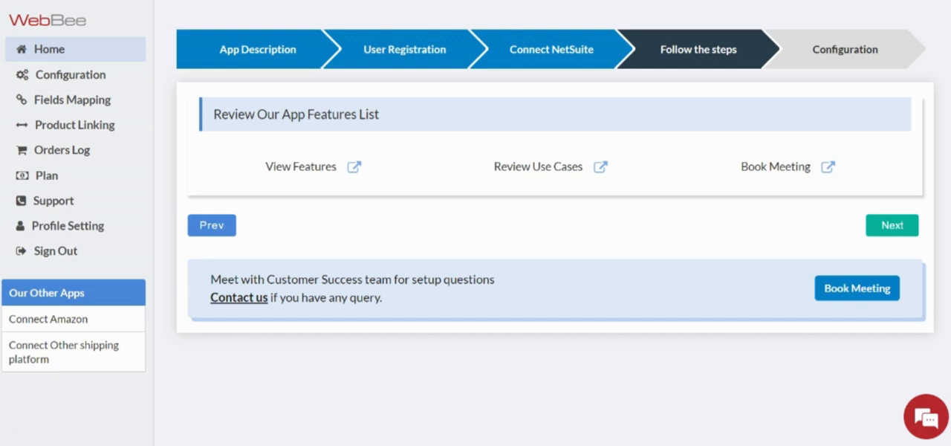
left_click(909, 233)
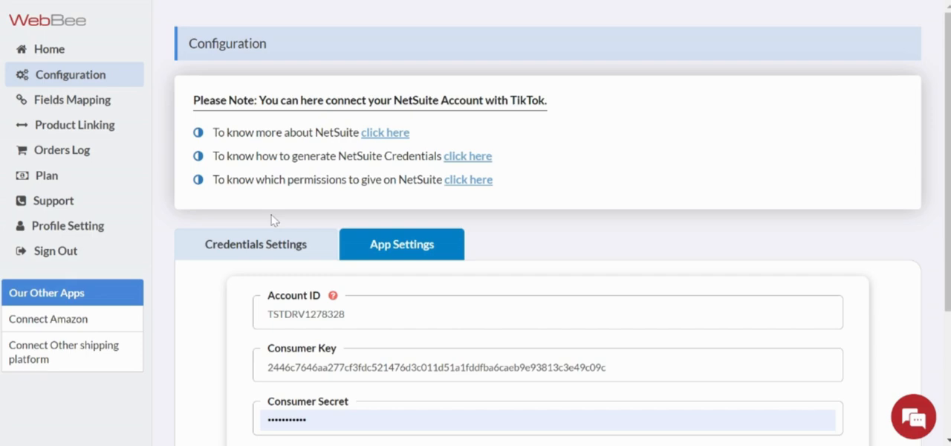
scroll(282, 236, "down", 2)
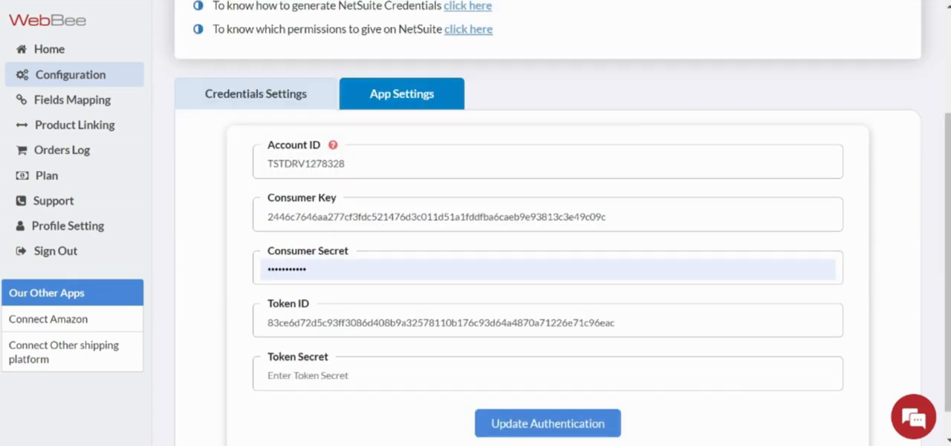
scroll(51, 56, "up", 1)
- Open the home dashboard and review the synced order summaries and the order, inventory and tracking sync status
left_click(49, 52)
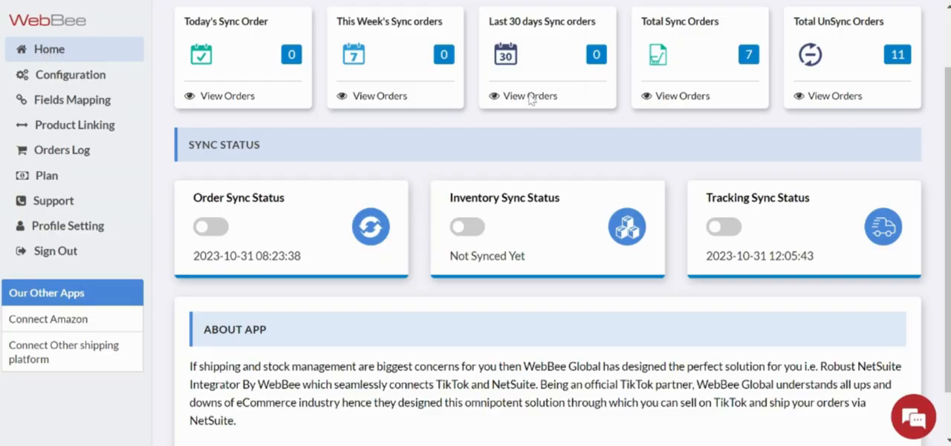
scroll(530, 101, "up", 1)
scroll(928, 104, "up", 2)
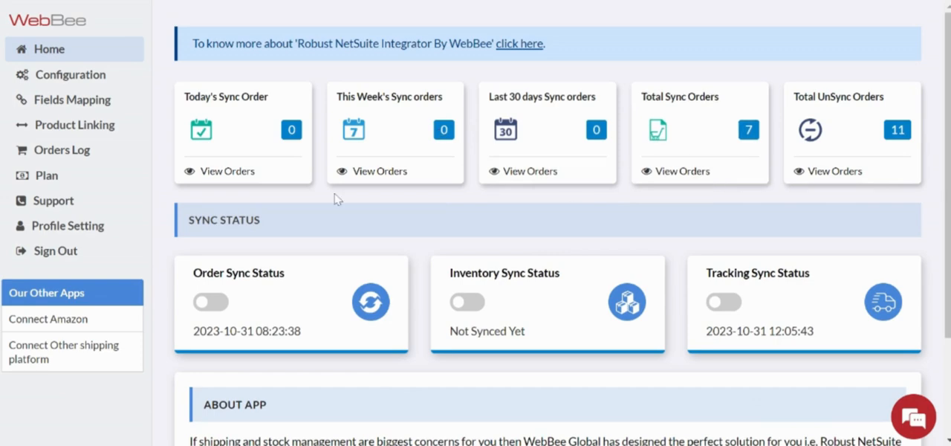
mouse_move(223, 331)
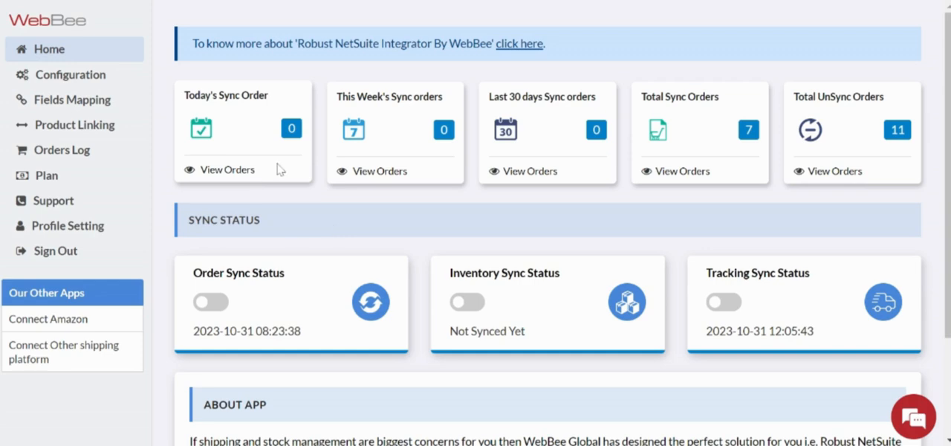
- Open the app settings in Configuration and review the auto-sync, subsidiary, error notification, default customer, NetSuite transaction and form options
left_click(76, 84)
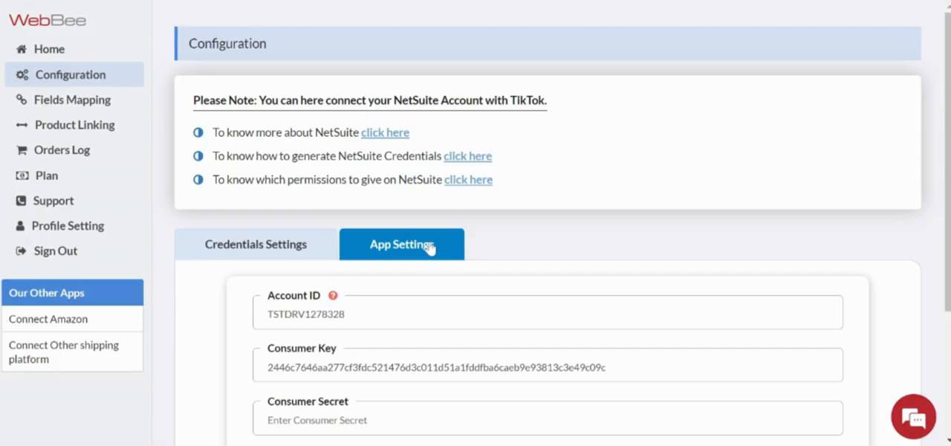
left_click(430, 248)
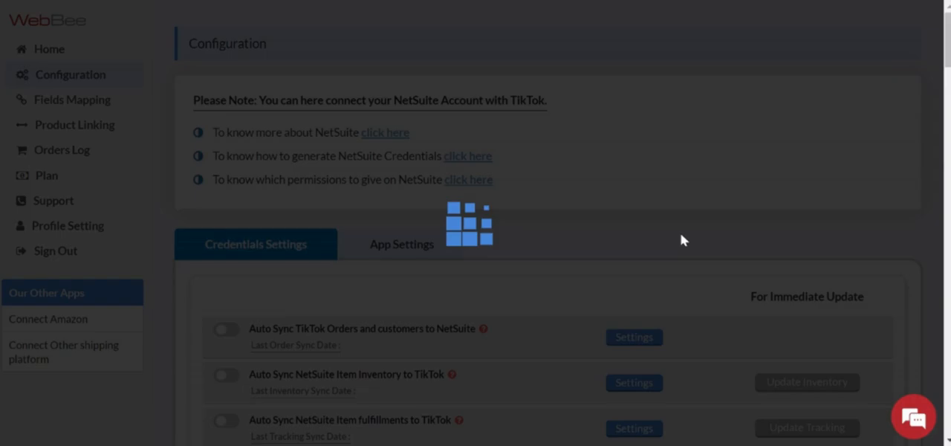
scroll(627, 284, "down", 3)
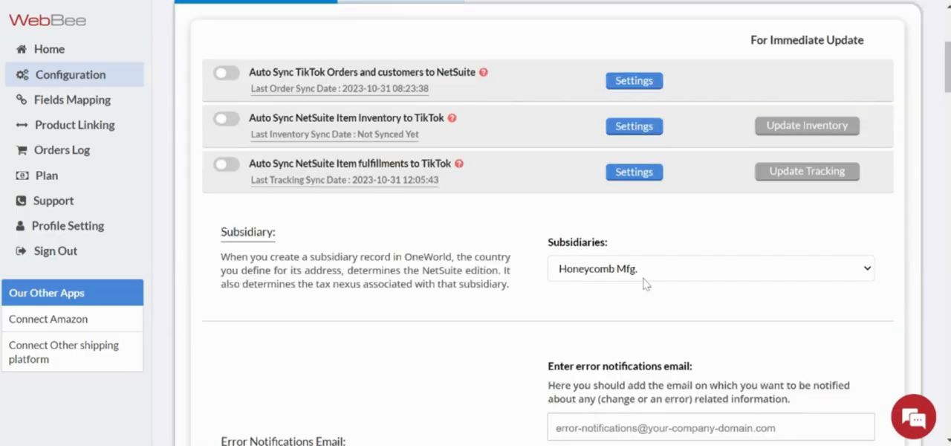
scroll(645, 284, "down", 2)
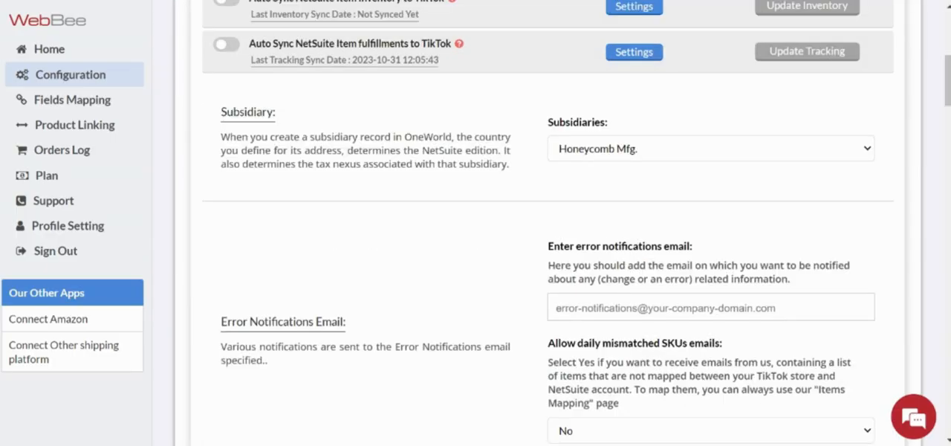
scroll(549, 223, "down", 1)
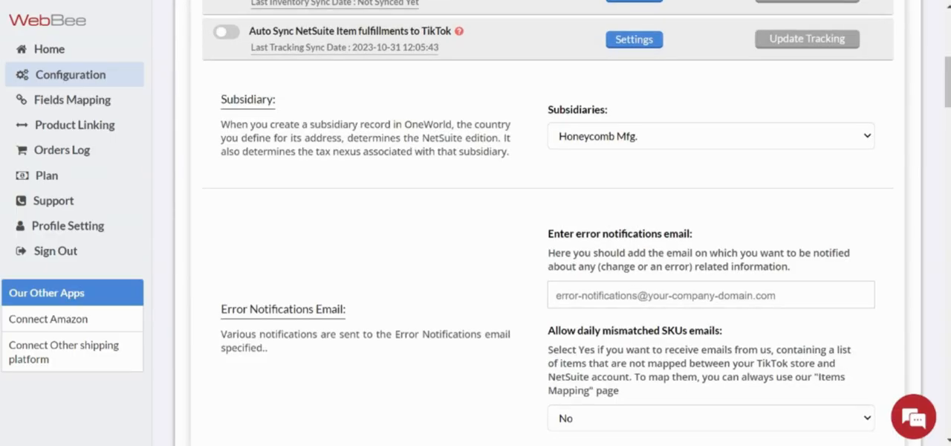
scroll(698, 300, "down", 4)
scroll(700, 301, "down", 1)
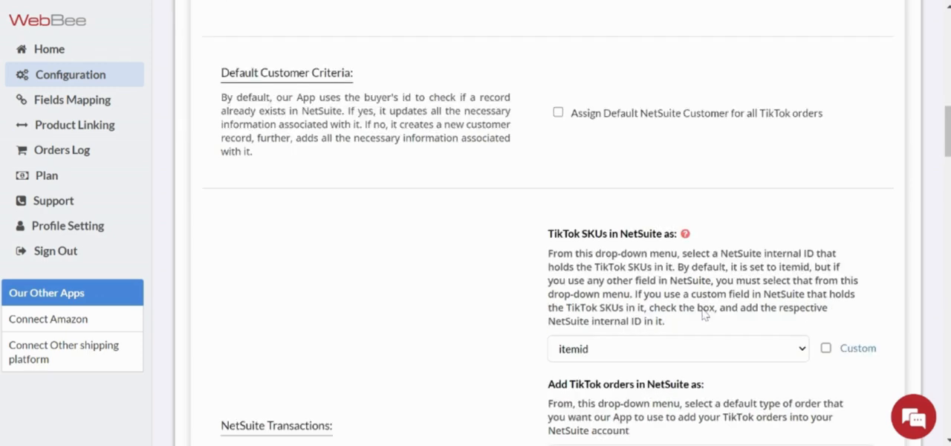
scroll(704, 314, "down", 5)
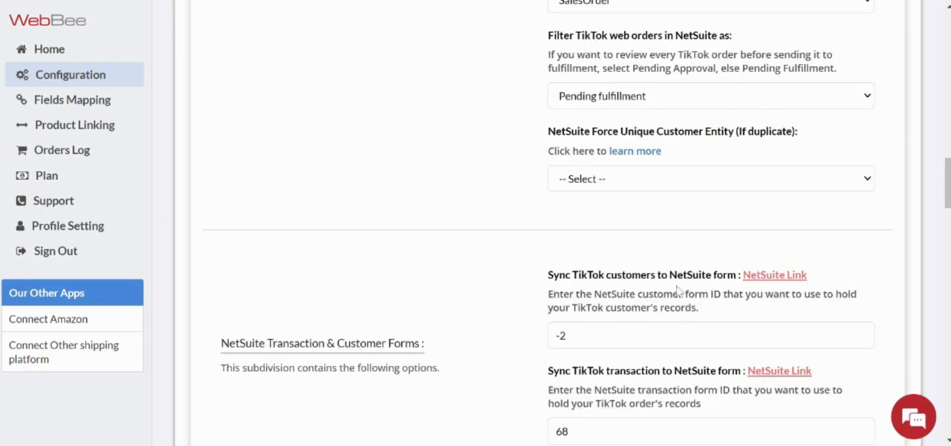
scroll(680, 291, "up", 1)
scroll(679, 292, "up", 5)
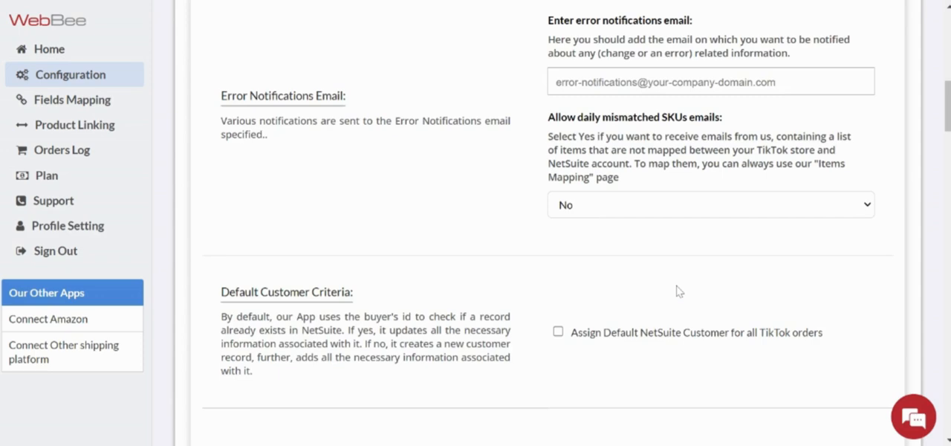
- Examine the item fulfillment, order sync, tracking, delivery speed and custom item mapping settings, and return to the start of the Configuration page
scroll(680, 292, "down", 10)
scroll(679, 292, "down", 10)
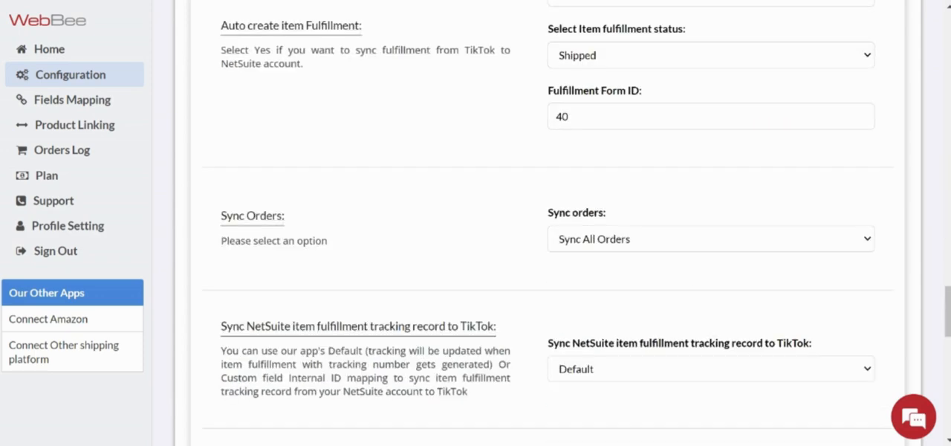
scroll(670, 303, "down", 10)
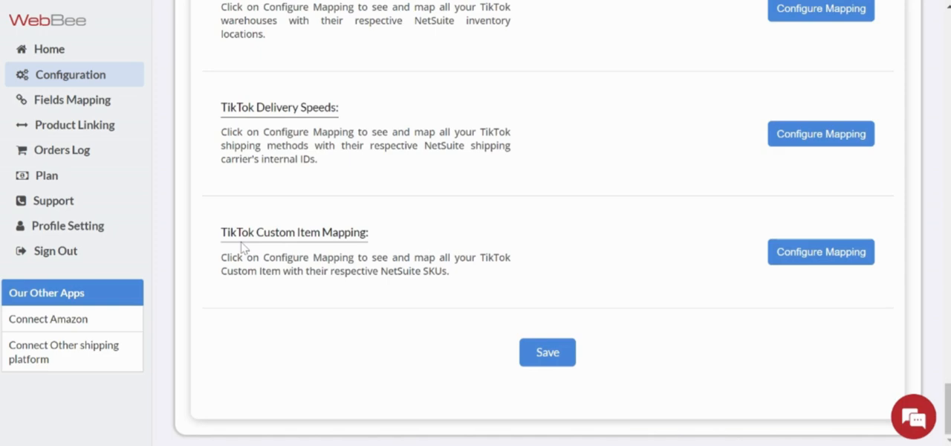
scroll(429, 241, "up", 10)
scroll(429, 242, "up", 10)
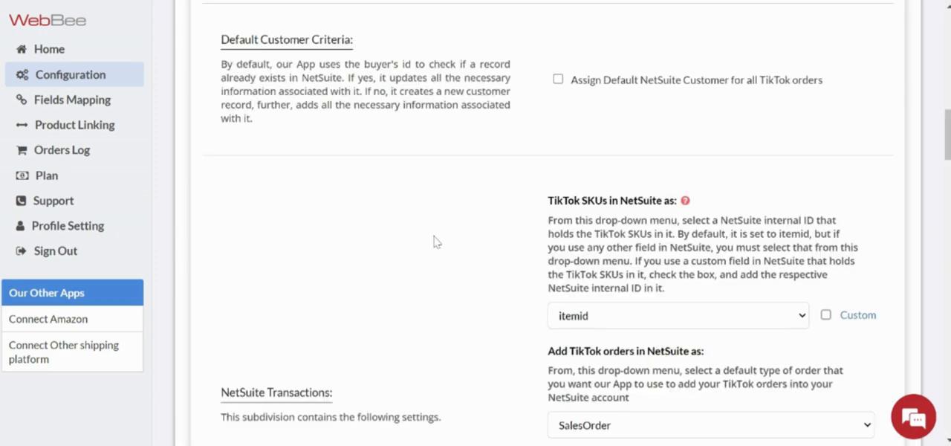
scroll(436, 242, "up", 10)
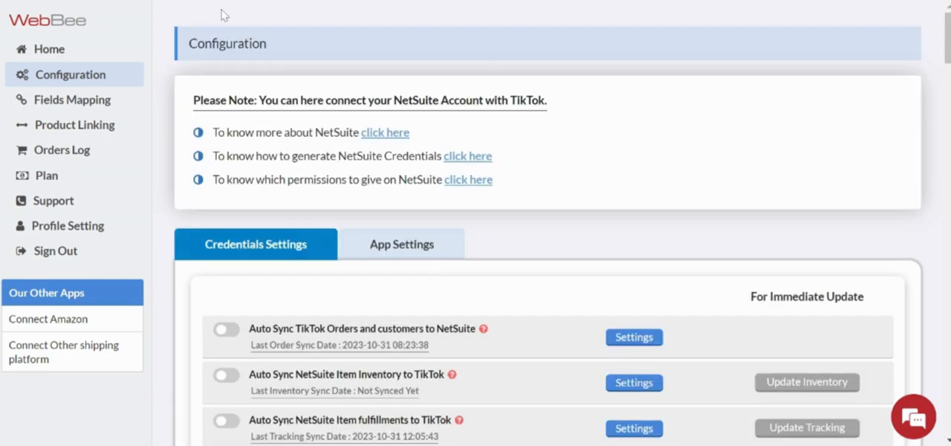